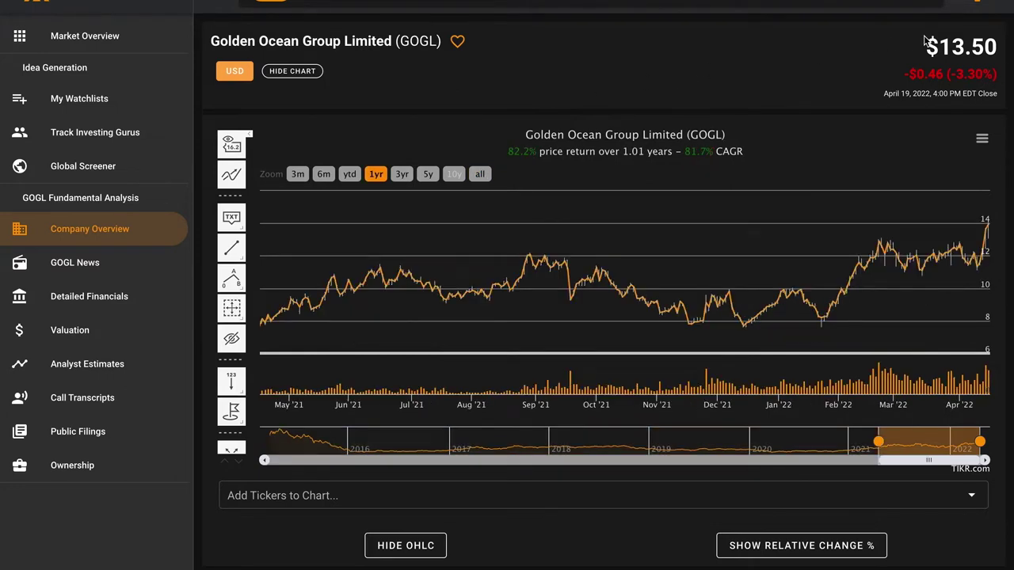
- Highlight the $13.50 share price and compare the all, 5y and 3yr chart ranges, ending on three years
{"action": "left_click_drag", "start_coordinate": [925, 46], "coordinate": [999, 46]}
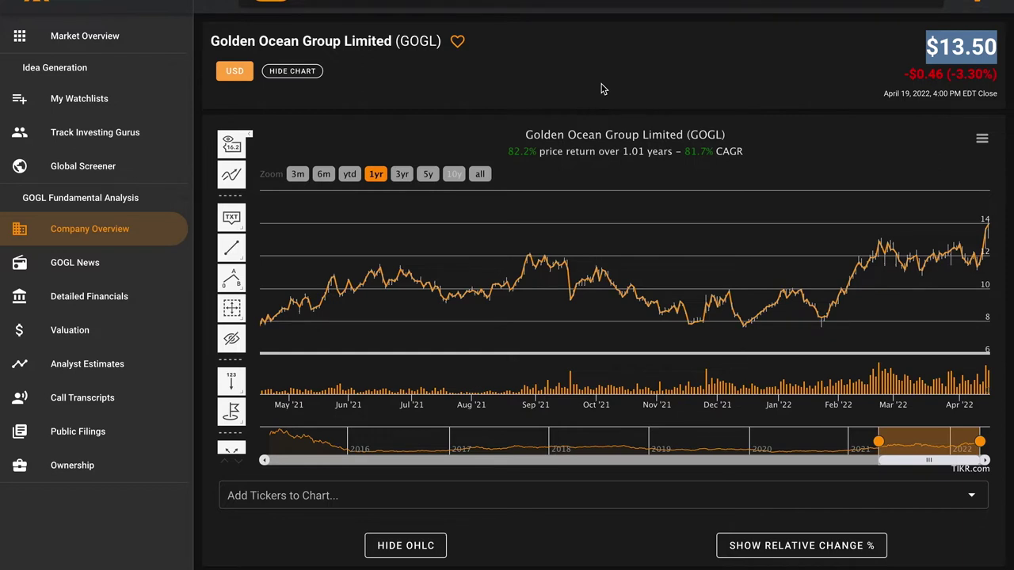
{"action": "left_click", "coordinate": [479, 174]}
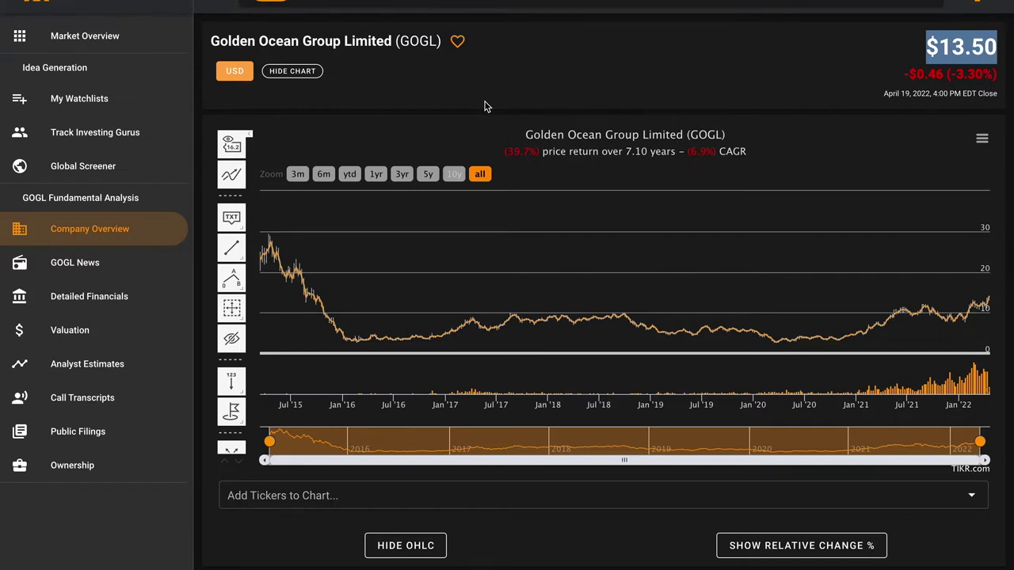
{"action": "left_click", "coordinate": [427, 174]}
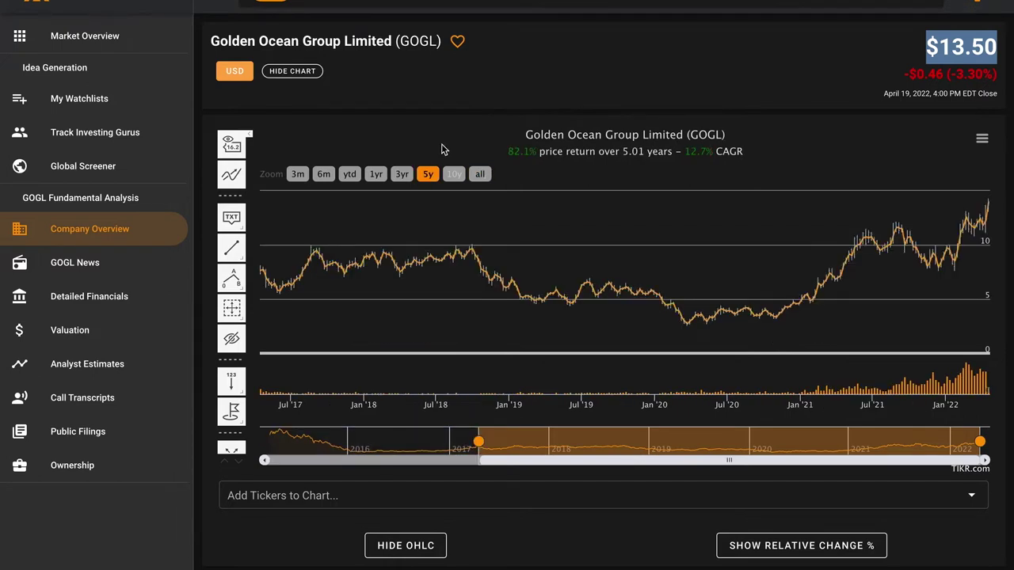
{"action": "left_click", "coordinate": [401, 174]}
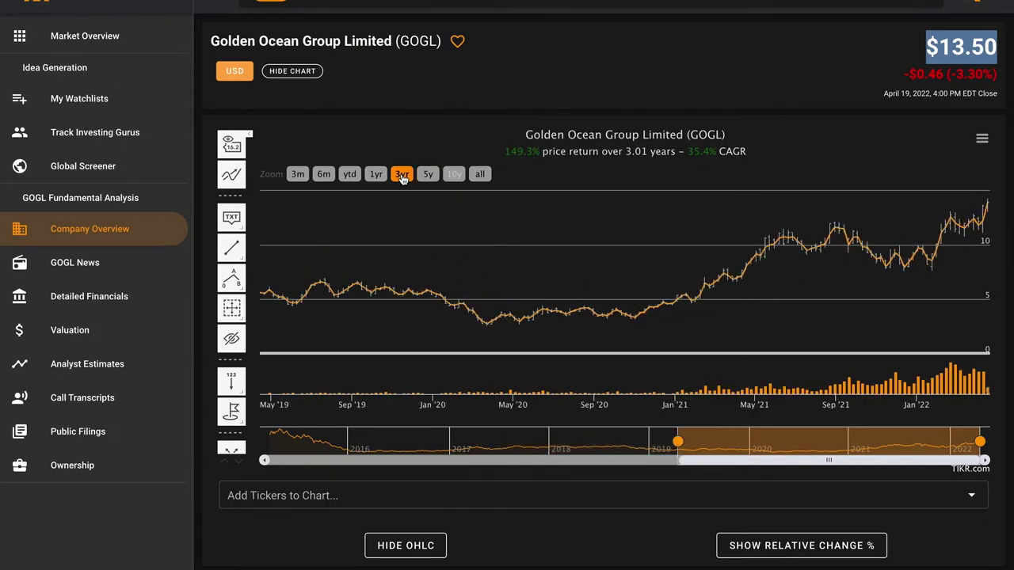
{"action": "scroll", "coordinate": [518, 262], "scroll_direction": "down", "scroll_amount": 4}
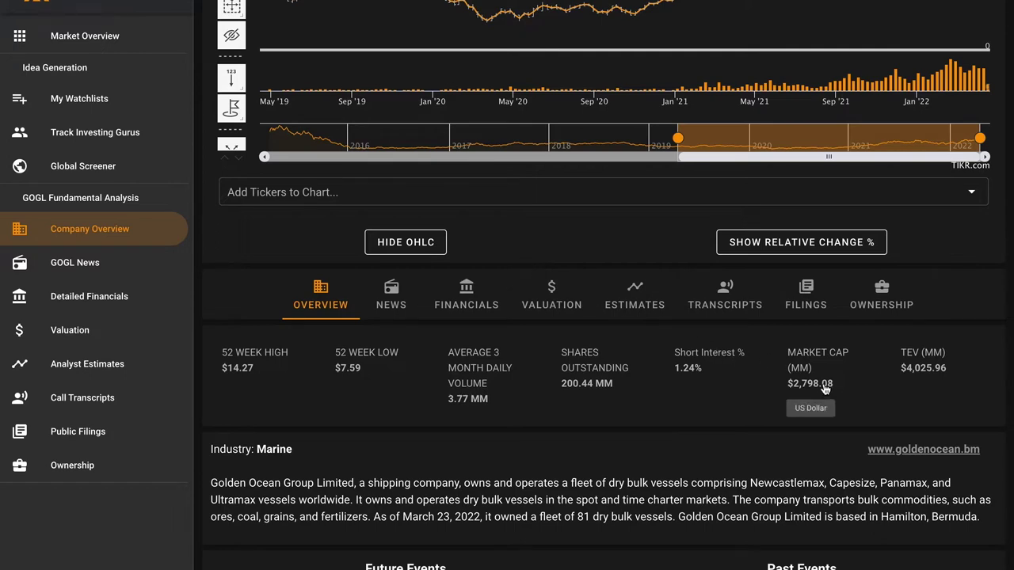
- Review GOGL's stats row, company description and Future/Past Events tables before heading to Valuation
{"action": "mouse_move", "coordinate": [824, 388]}
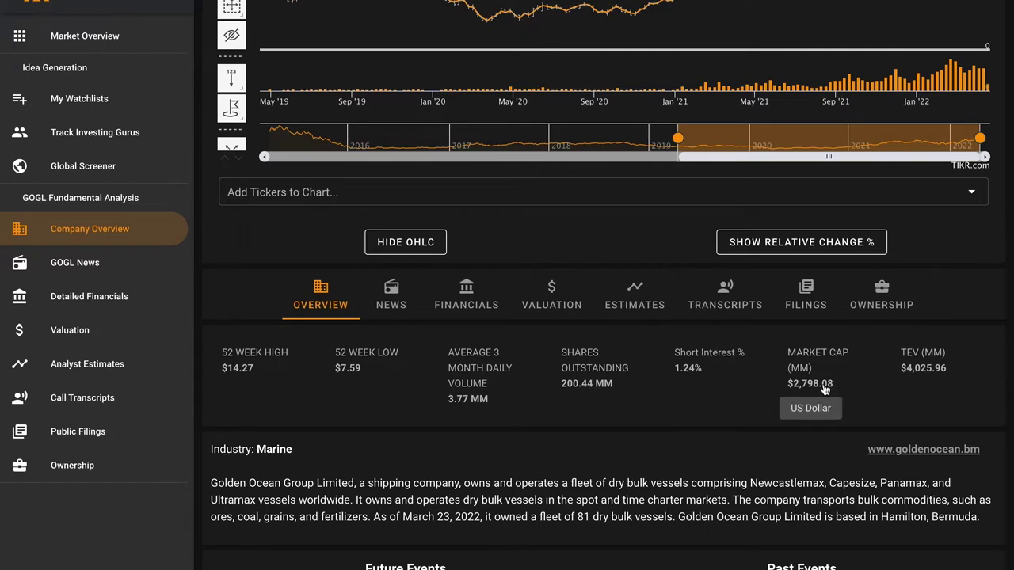
{"action": "scroll", "coordinate": [670, 427], "scroll_direction": "down", "scroll_amount": 2}
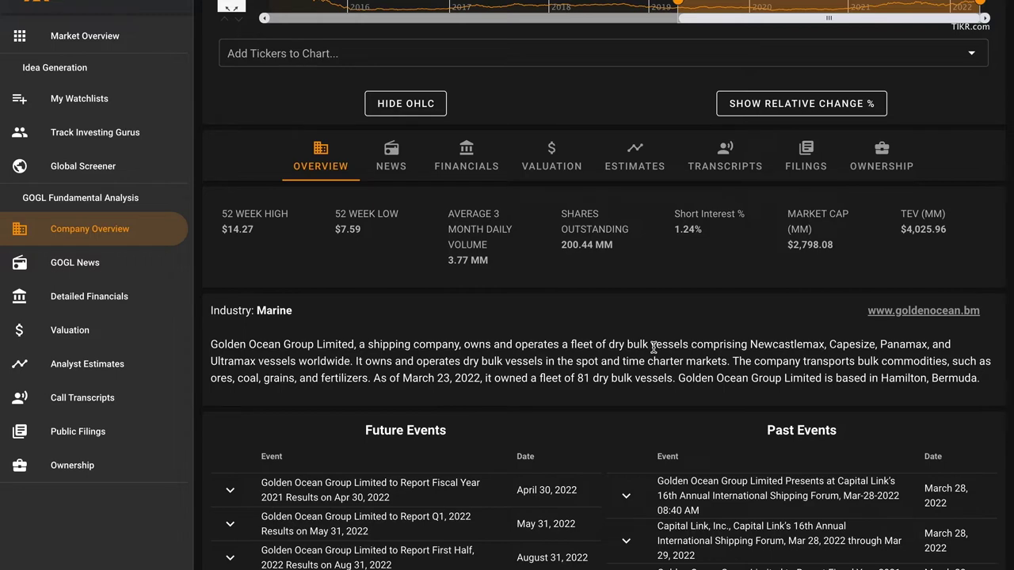
{"action": "scroll", "coordinate": [553, 155], "scroll_direction": "up", "scroll_amount": 1}
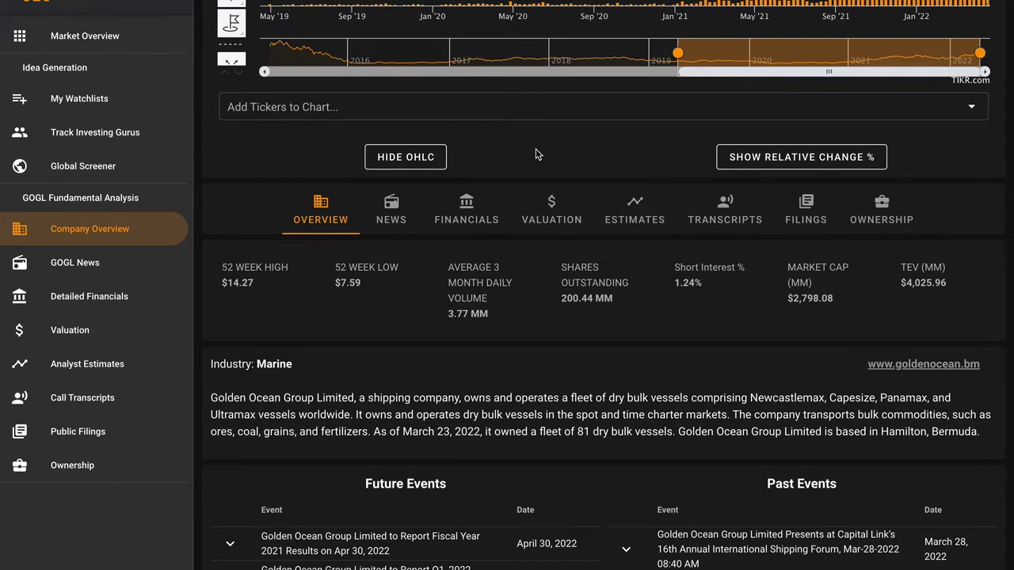
{"action": "left_click", "coordinate": [551, 209]}
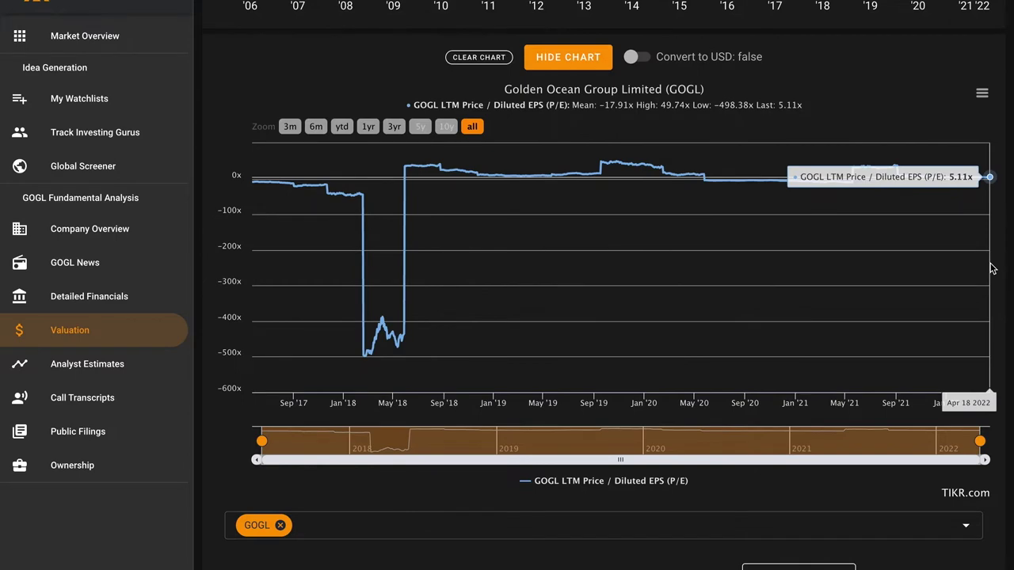
- Bring GOGL's full-history LTM P/E chart into view: mean −17.91x, latest 5.11x
{"action": "scroll", "coordinate": [988, 317], "scroll_direction": "up", "scroll_amount": 2}
{"action": "scroll", "coordinate": [984, 339], "scroll_direction": "down", "scroll_amount": 1}
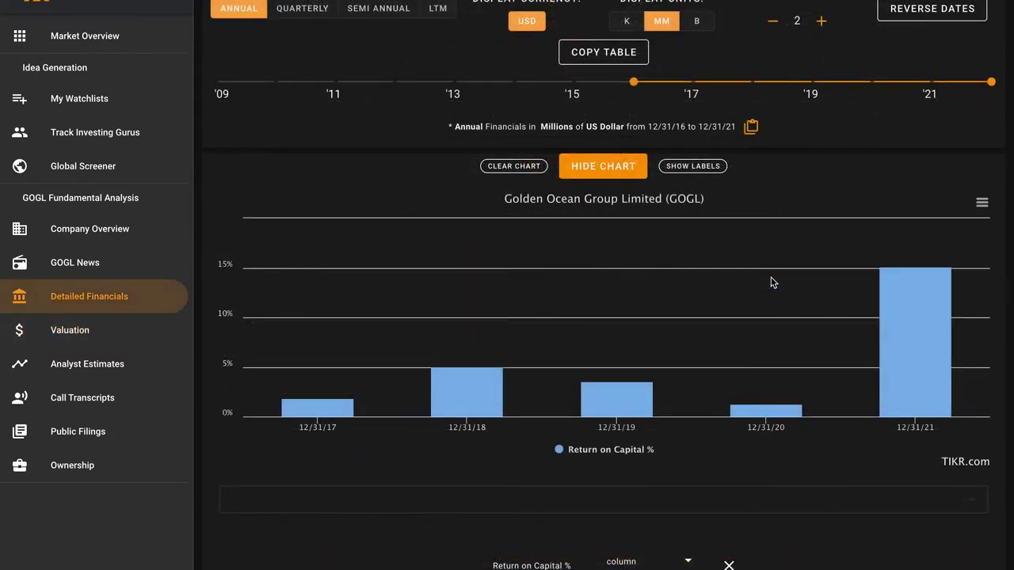
- Chart GOGL's Return on Capital % for 2017–2021, peaking near 15% in 2021
{"action": "mouse_move", "coordinate": [930, 339]}
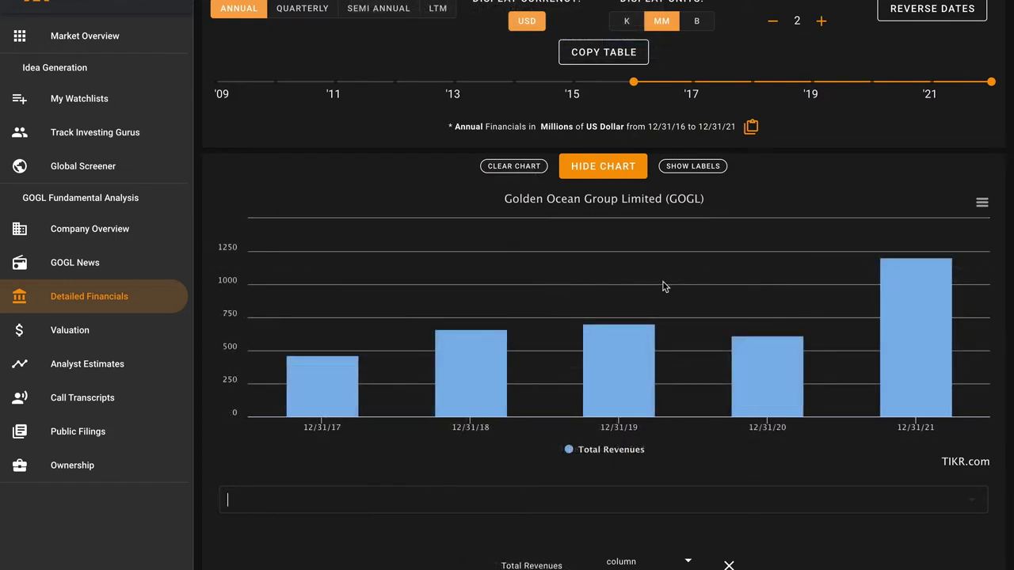
- Chart GOGL's Total Revenues, about $1,200 MM in 2021, alongside Net Income for 2017–2021
{"action": "mouse_move", "coordinate": [332, 380]}
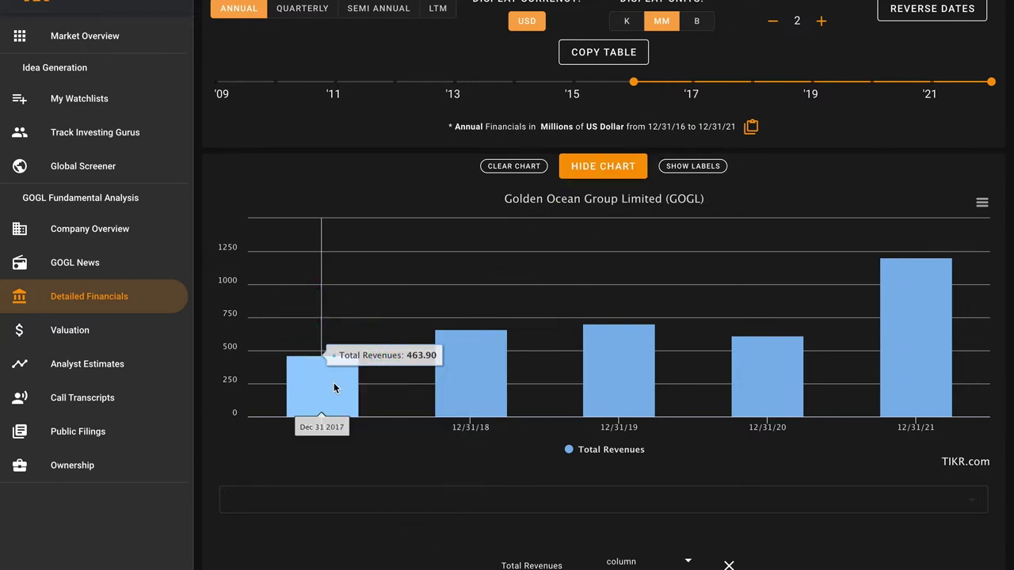
{"action": "mouse_move", "coordinate": [908, 388]}
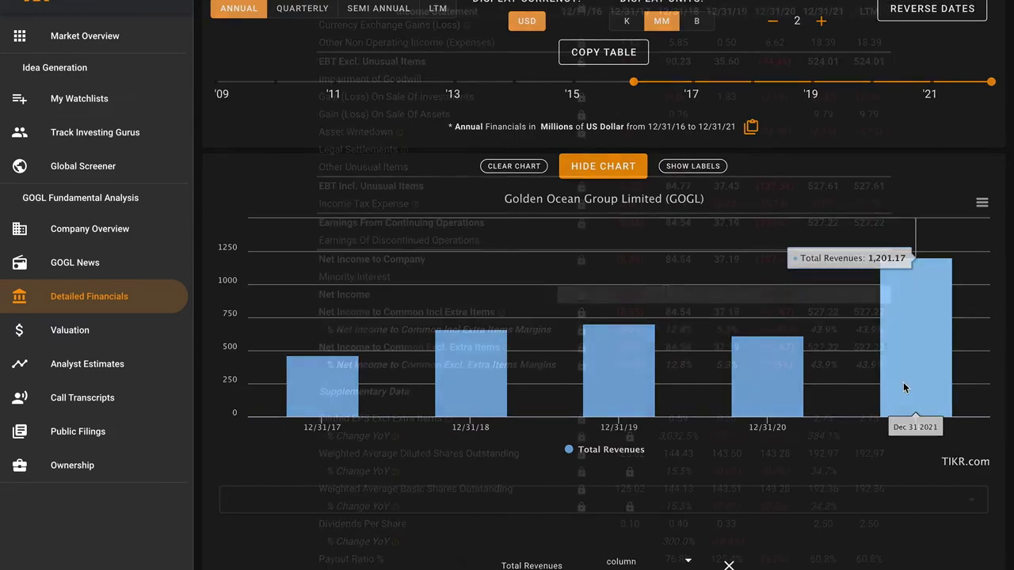
{"action": "scroll", "coordinate": [665, 293], "scroll_direction": "up", "scroll_amount": 10}
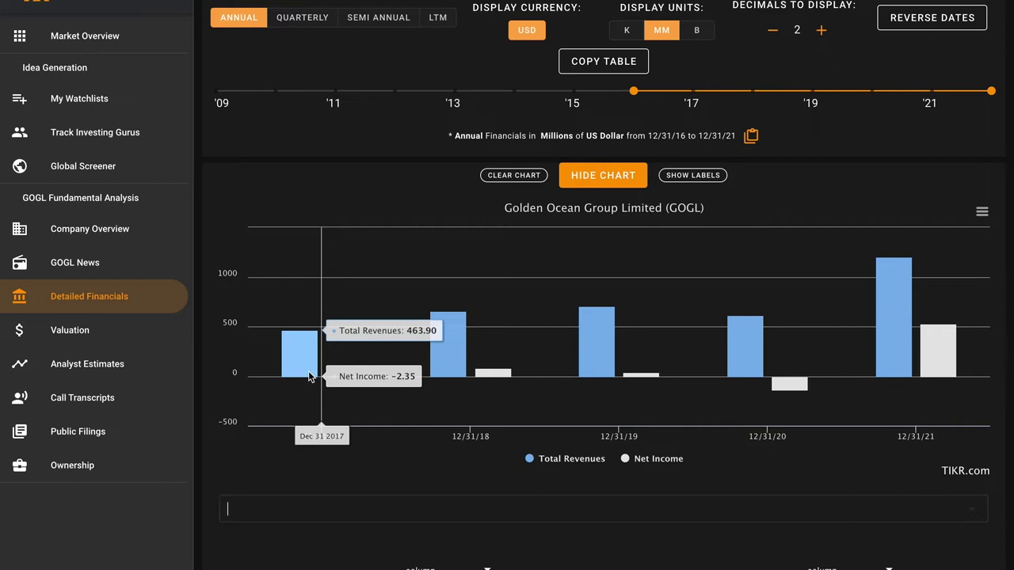
{"action": "mouse_move", "coordinate": [950, 400]}
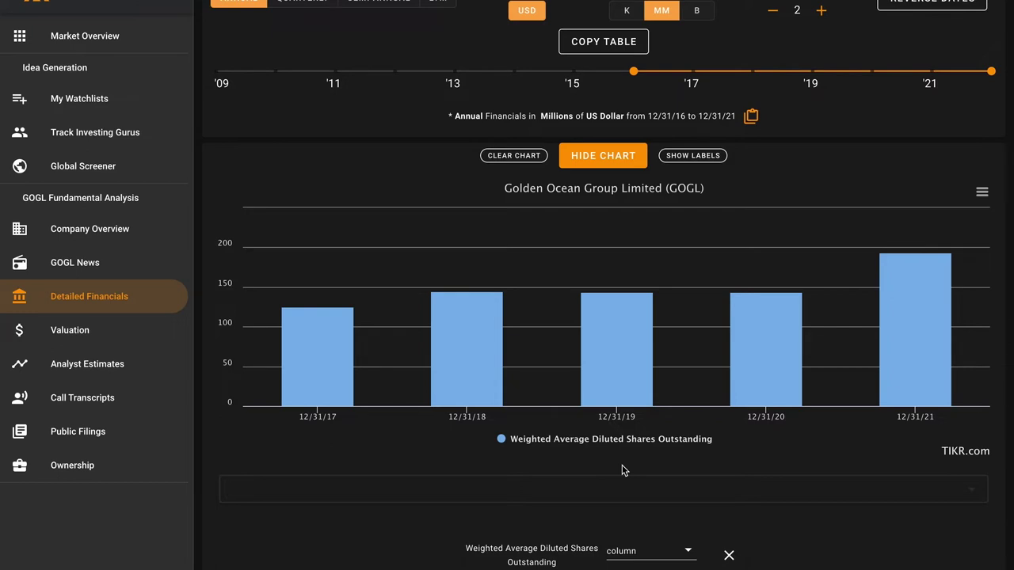
- Chart diluted shares outstanding, about 120 to 190 million, then Analyst Estimates' Free Cash Flow
{"action": "mouse_move", "coordinate": [318, 340]}
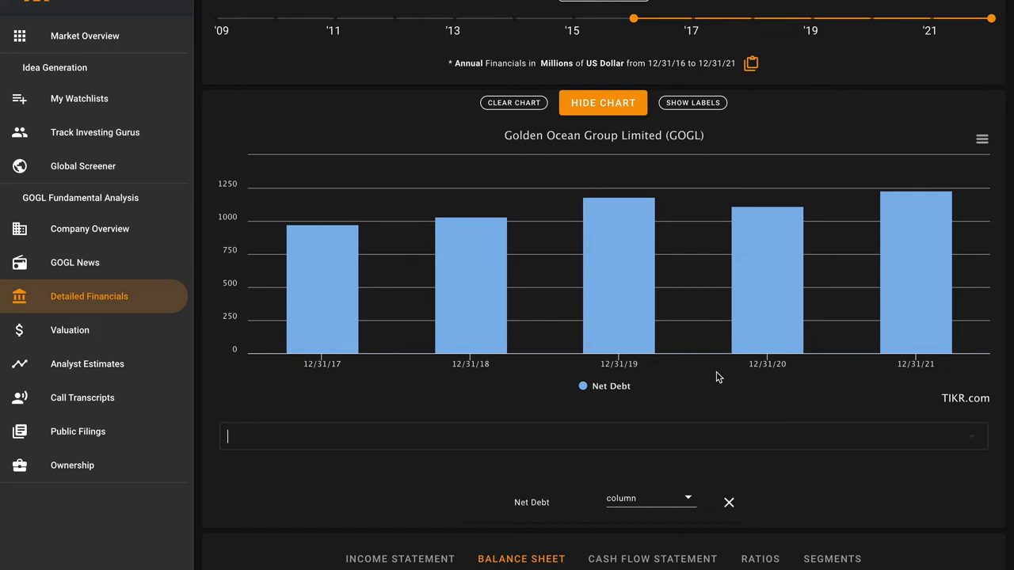
- Chart GOGL's Balance Sheet Net Debt, $1,227.88 MM at December 31, 2021, and return to Company Overview
{"action": "mouse_move", "coordinate": [934, 270]}
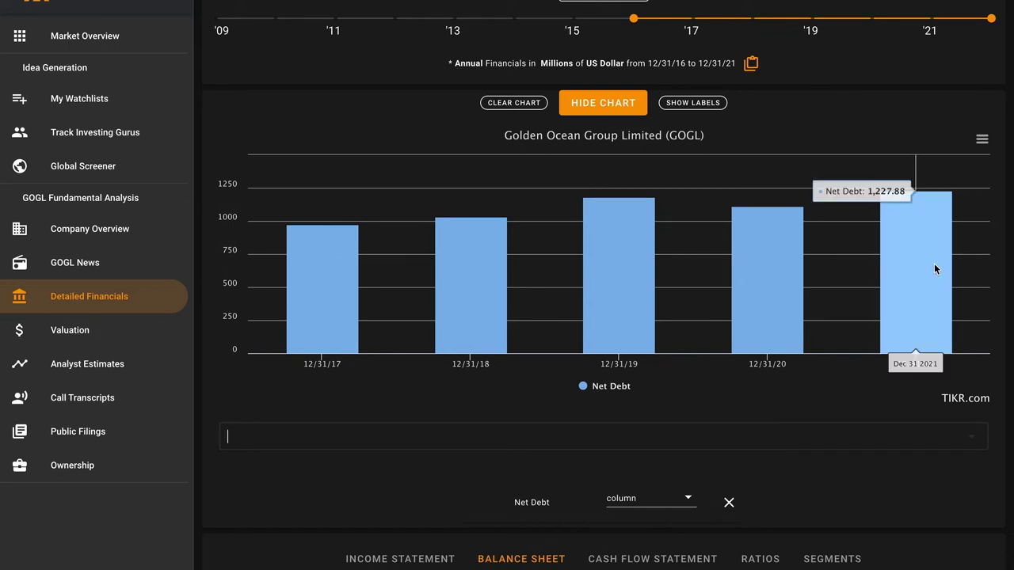